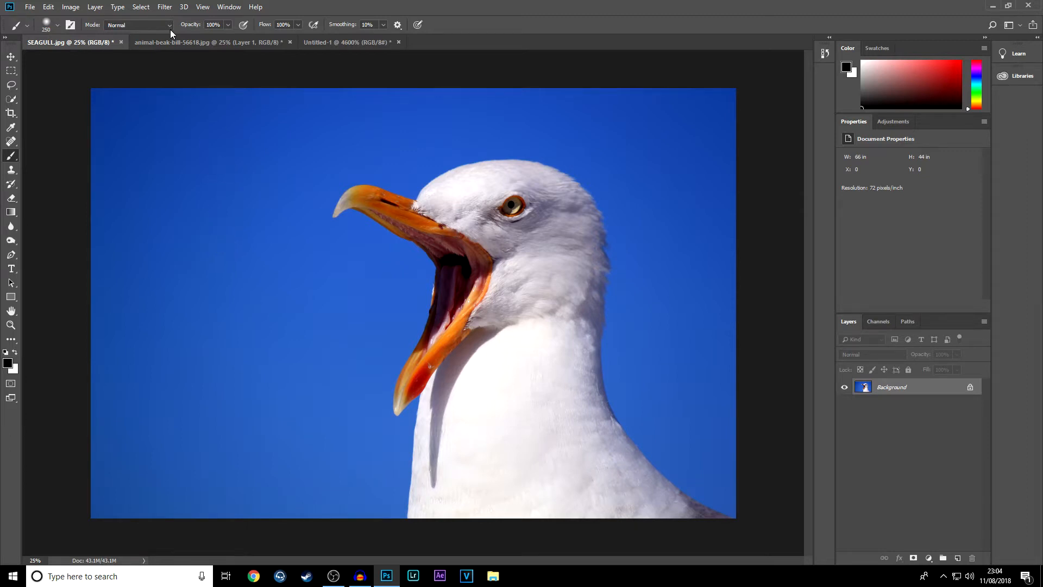
View the space-background composite in animal-beak-bill-56618.jpg and return to the original photo in SEAGULL.jpg
left_click(182, 41)
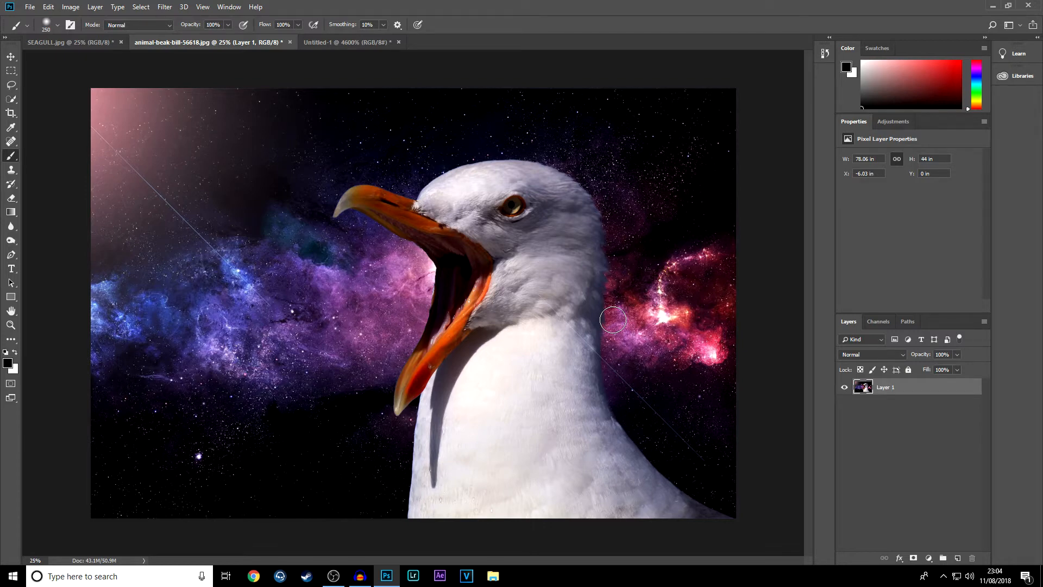
left_click(82, 45)
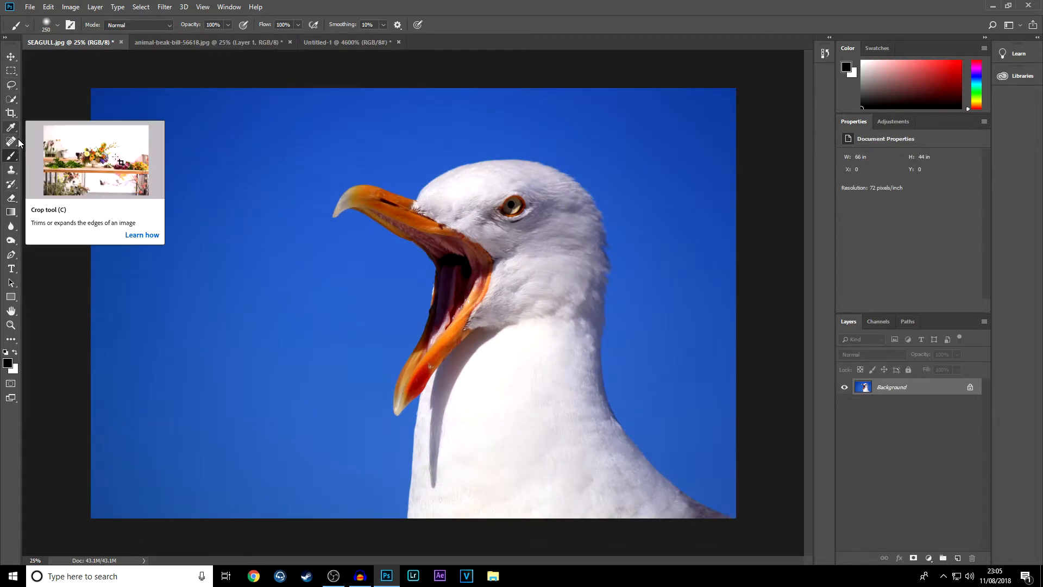
Activate the Background Eraser Tool and reduce its brush size to 400
left_click(12, 199)
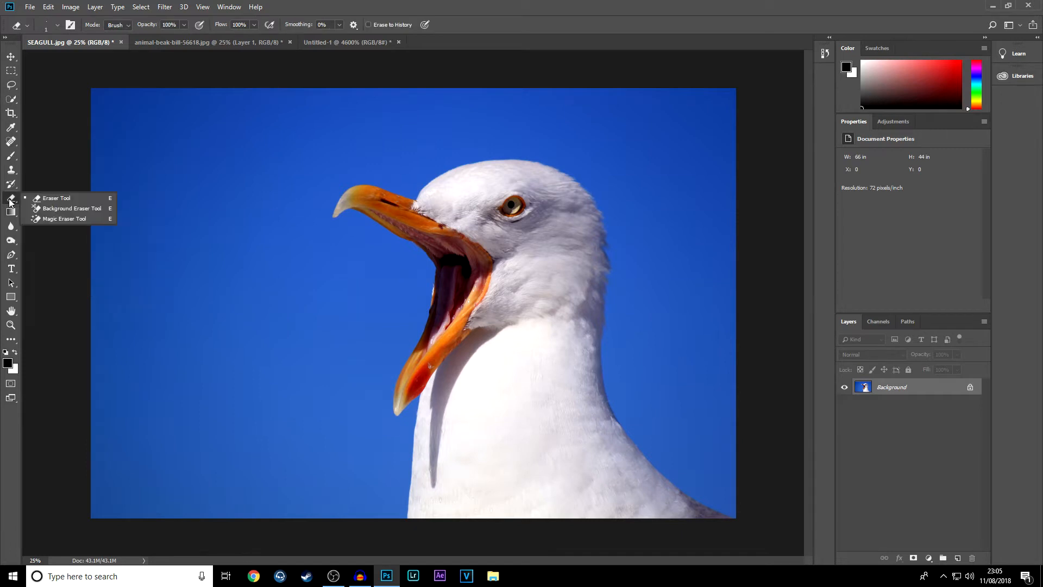
left_click(68, 208)
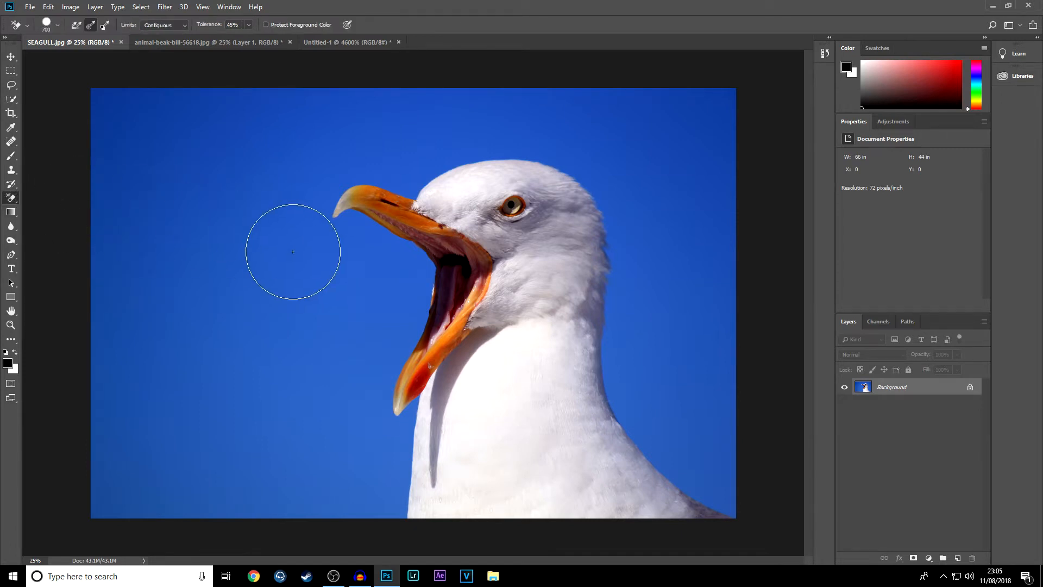
key("bracketleft")
key("bracketleft")
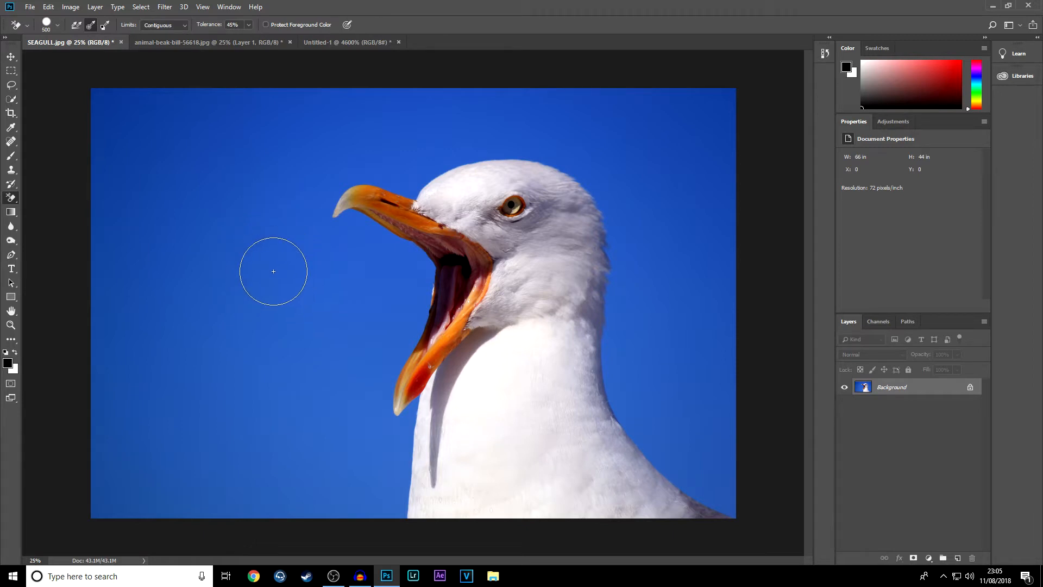
key("bracketleft")
Test-erase one spot of sky, try a Continuous-sampling stroke across the sky and the seagull's head, and undo both erasures
left_click(271, 269)
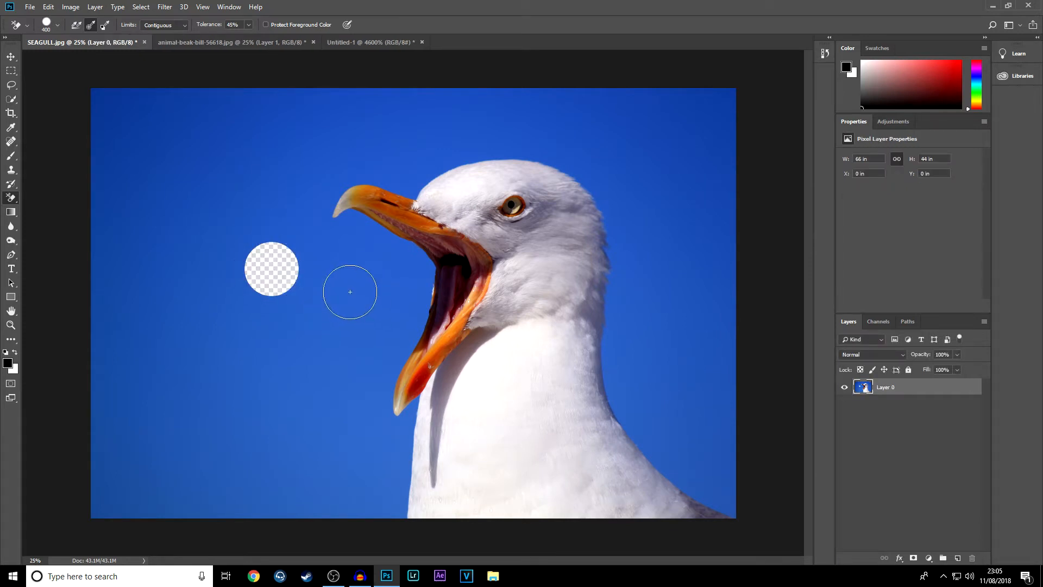
key("ctrl+z")
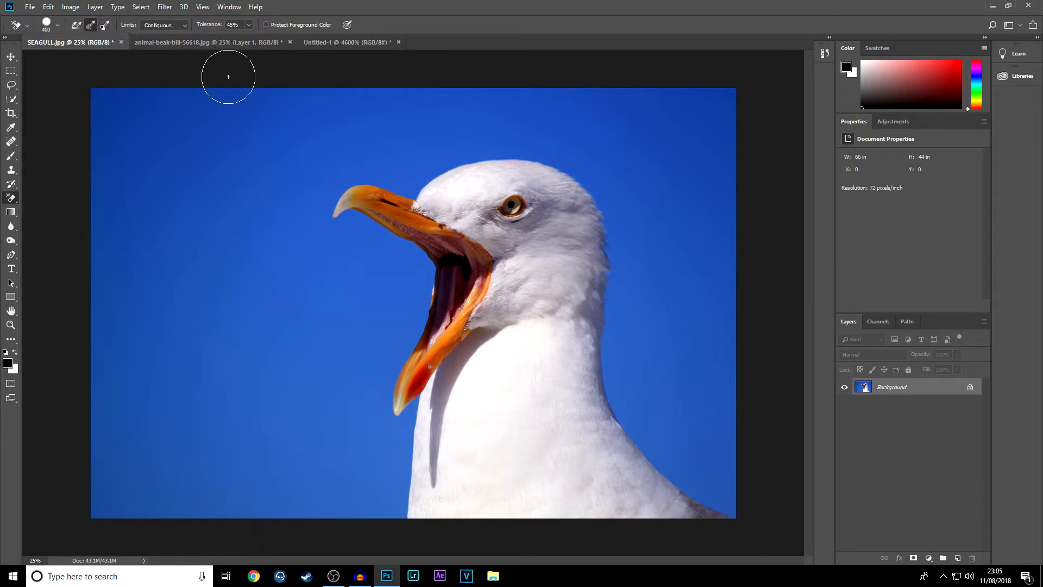
left_click(90, 25)
left_click(77, 25)
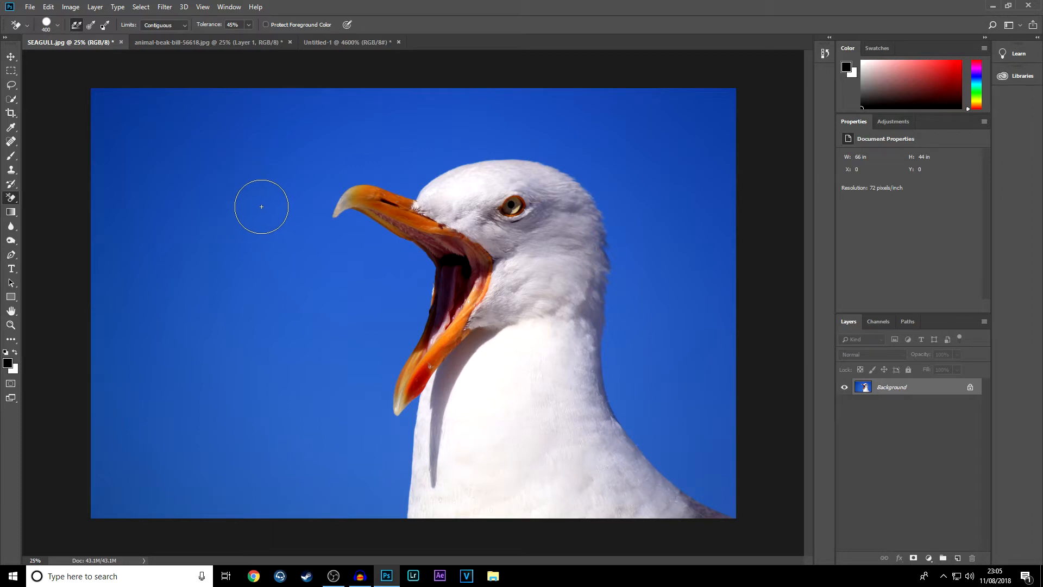
mouse_move(262, 223)
left_mouse_down()
mouse_move(279, 174)
mouse_move(277, 203)
mouse_move(332, 185)
mouse_move(428, 223)
mouse_move(466, 204)
mouse_move(546, 205)
mouse_move(544, 248)
left_mouse_up()
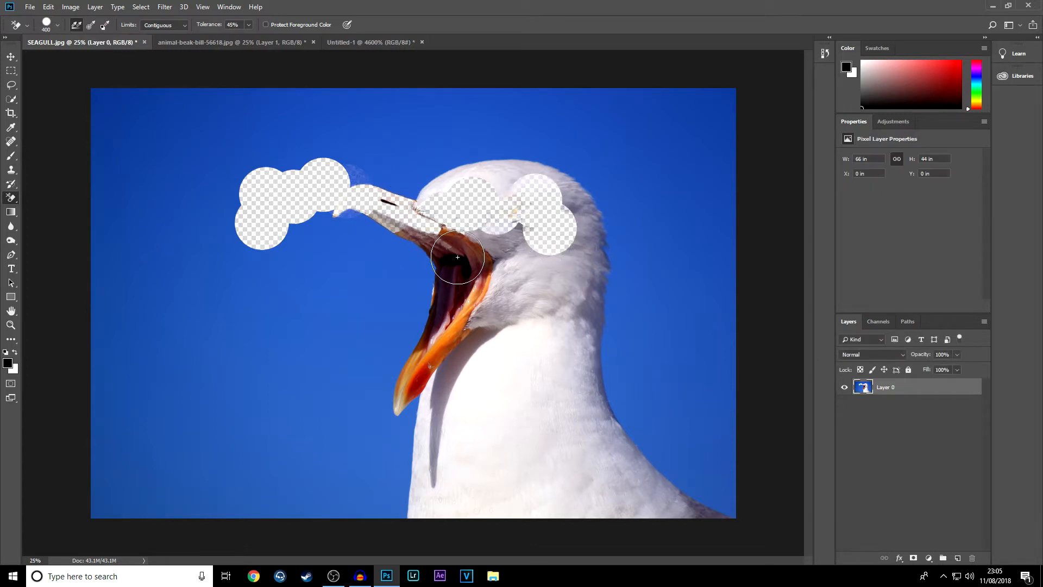
key("ctrl+z")
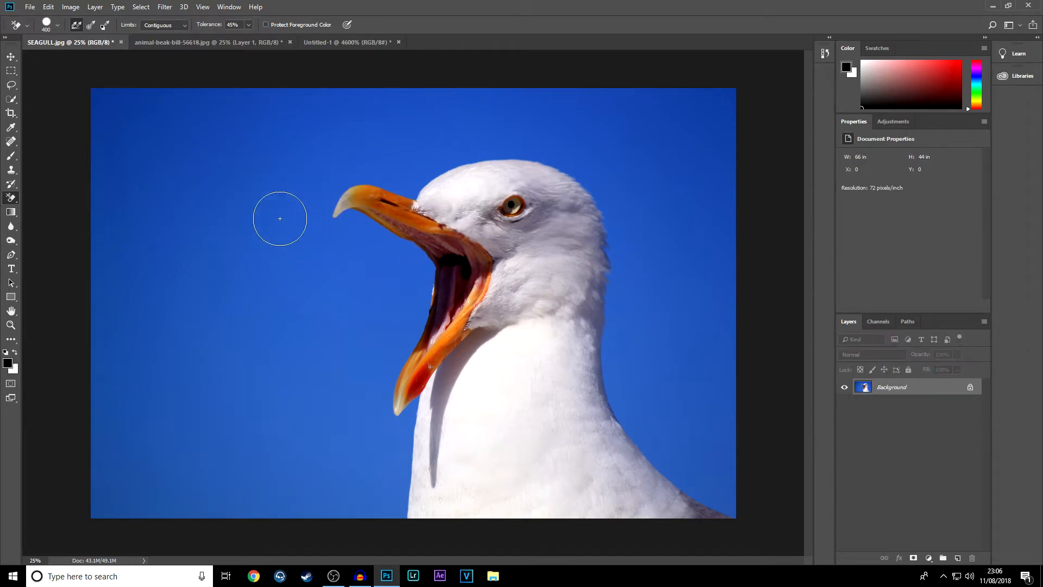
Try erasing the sky around the upper beak with sampling set to Once, and undo the erasure
left_click(92, 25)
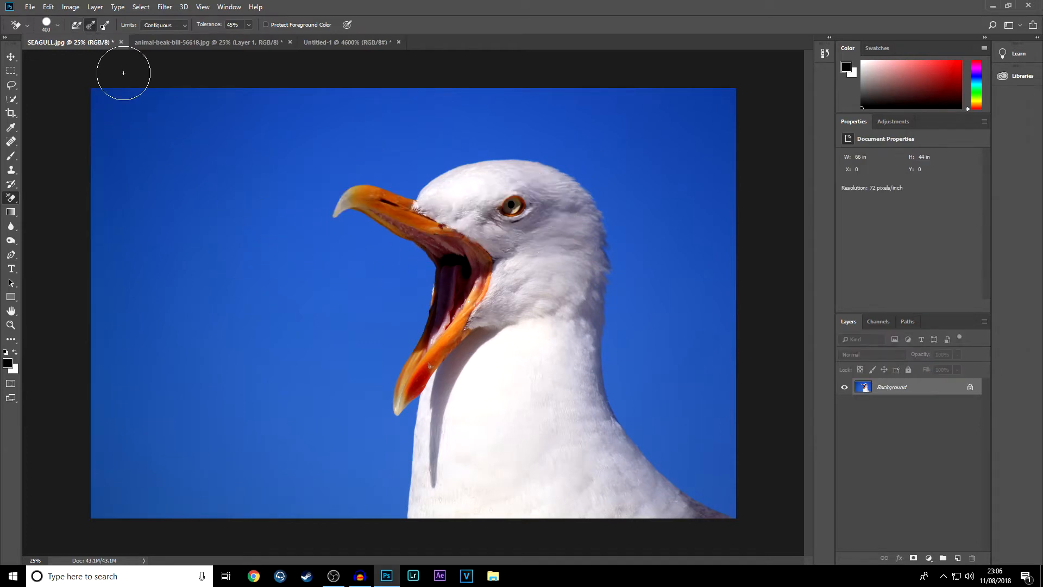
left_click(260, 168)
mouse_move(260, 168)
left_mouse_down()
mouse_move(283, 221)
mouse_move(265, 229)
mouse_move(291, 232)
mouse_move(321, 195)
mouse_move(384, 176)
mouse_move(354, 174)
mouse_move(372, 214)
mouse_move(379, 201)
mouse_move(385, 232)
mouse_move(415, 217)
mouse_move(339, 188)
mouse_move(387, 243)
mouse_move(361, 202)
mouse_move(325, 204)
mouse_move(339, 220)
mouse_move(305, 190)
left_mouse_up()
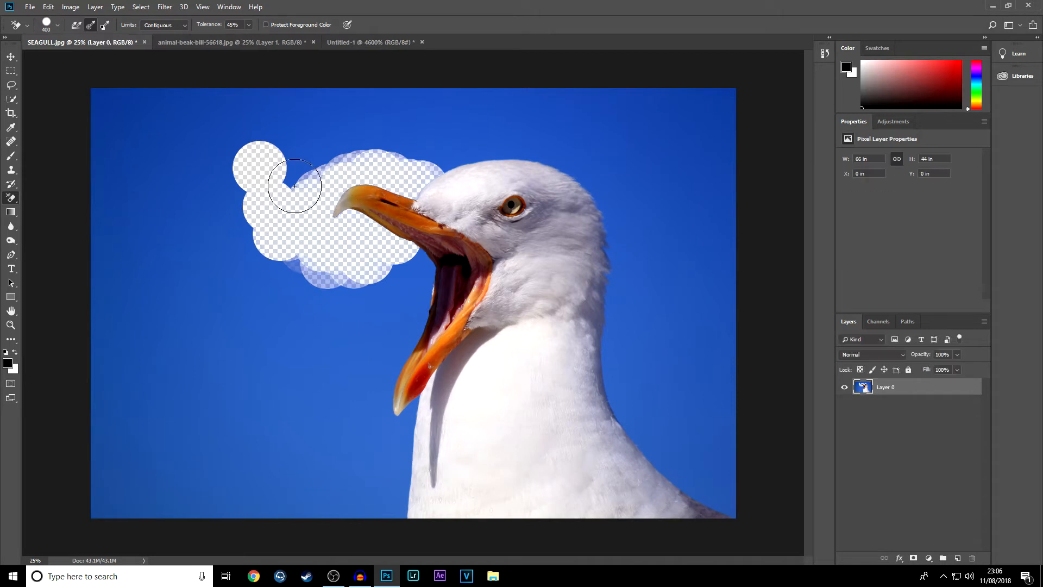
key("ctrl+z")
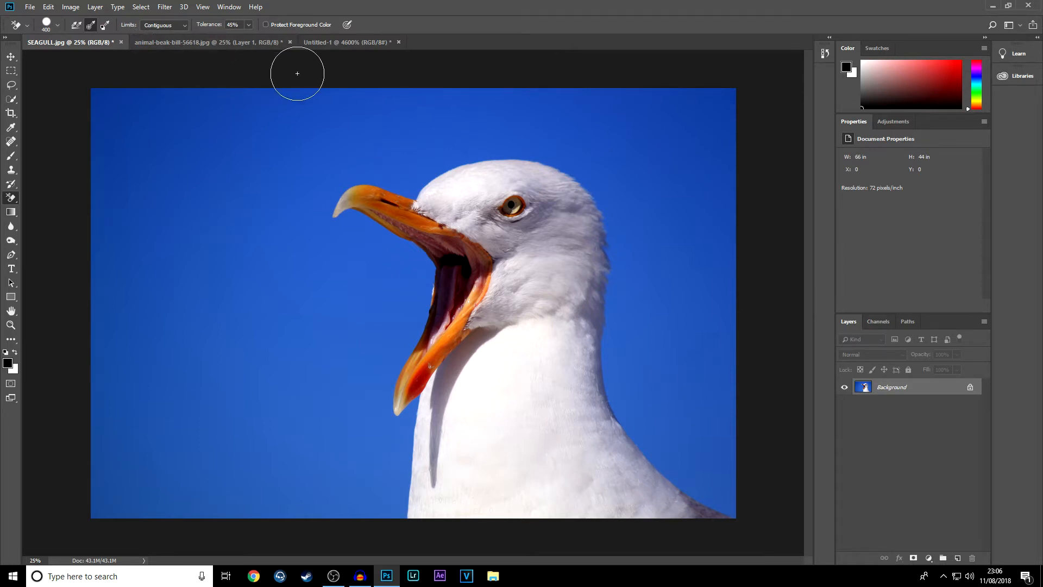
Examine the blue and red pixel strips in Untitled-1 alongside the eraser's limits options, choosing Contiguous
left_click(328, 43)
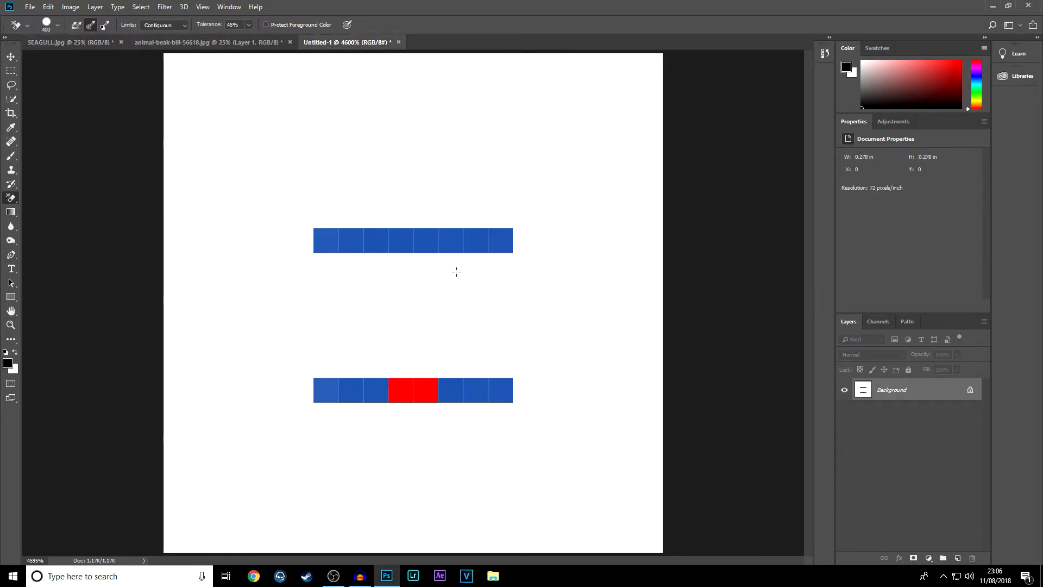
left_click(91, 42)
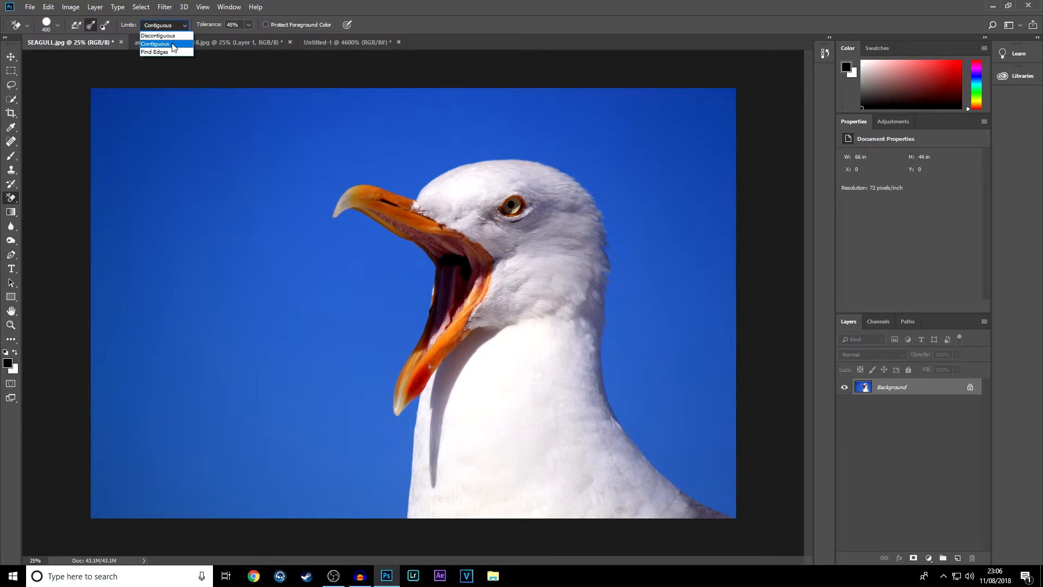
left_click(173, 44)
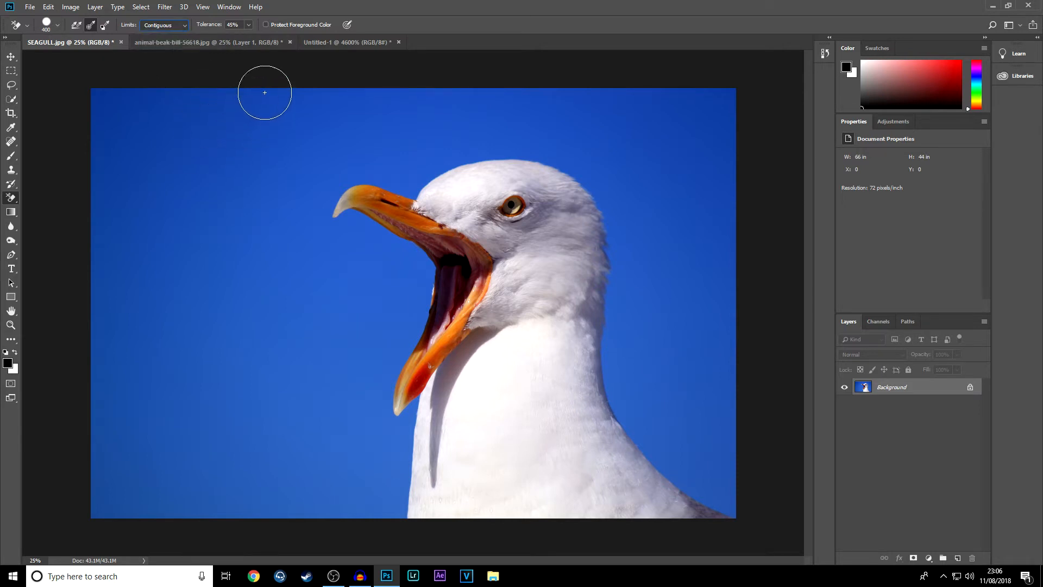
left_click(338, 42)
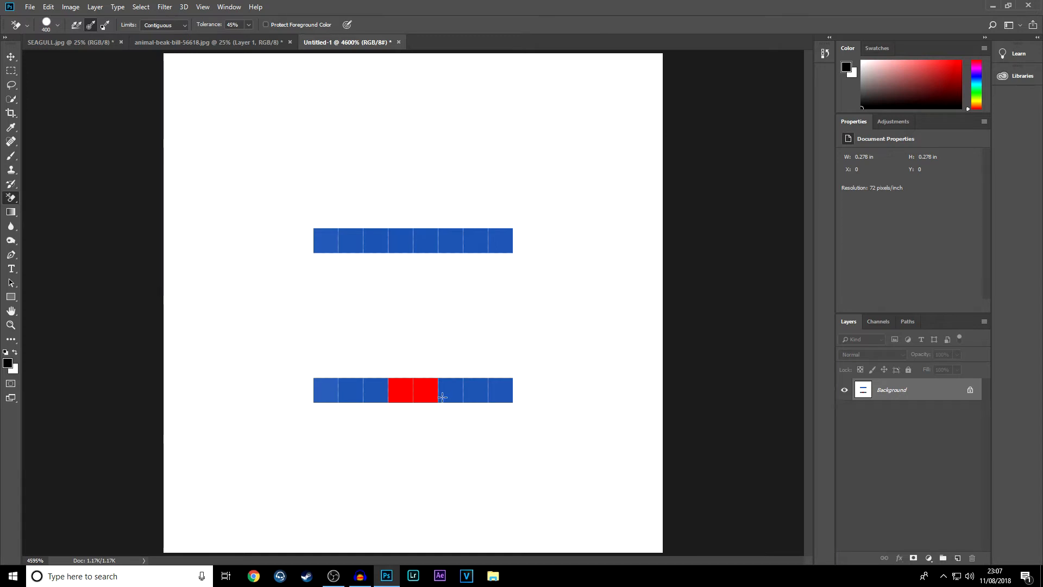
Make white the foreground colour and brush a thin curved line across the lower-left sky of SEAGULL.jpg
left_click(74, 42)
left_click(10, 155)
left_click(14, 352)
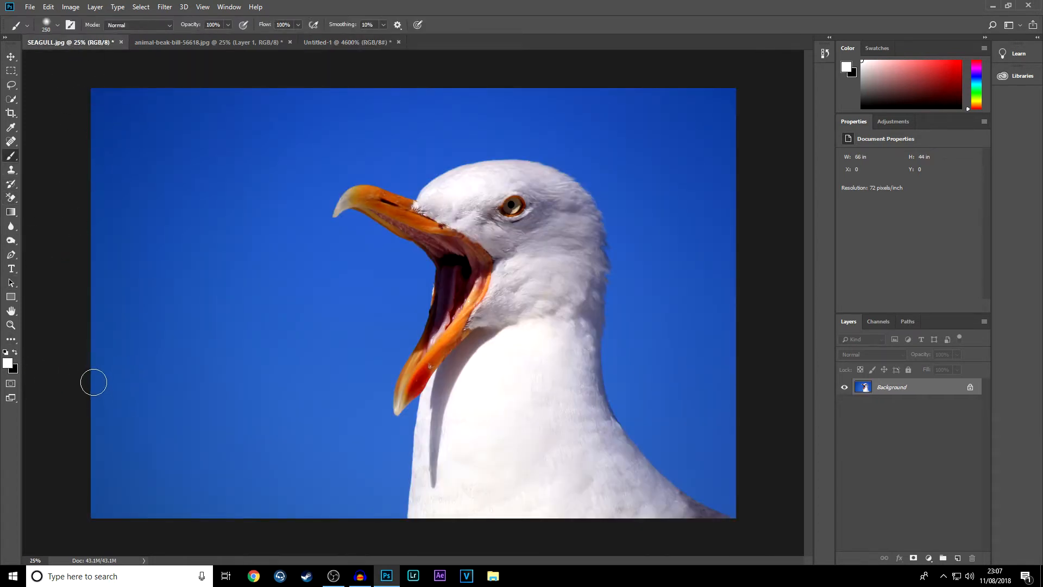
key("bracketright")
key("bracketleft")
key("bracketleft")
key("bracketleft")
key("bracketleft")
key("bracketleft")
key("bracketleft")
key("bracketleft")
key("bracketleft")
key("bracketleft")
key("bracketleft")
mouse_move(83, 384)
left_mouse_down()
mouse_move(122, 392)
mouse_move(322, 549)
left_mouse_up()
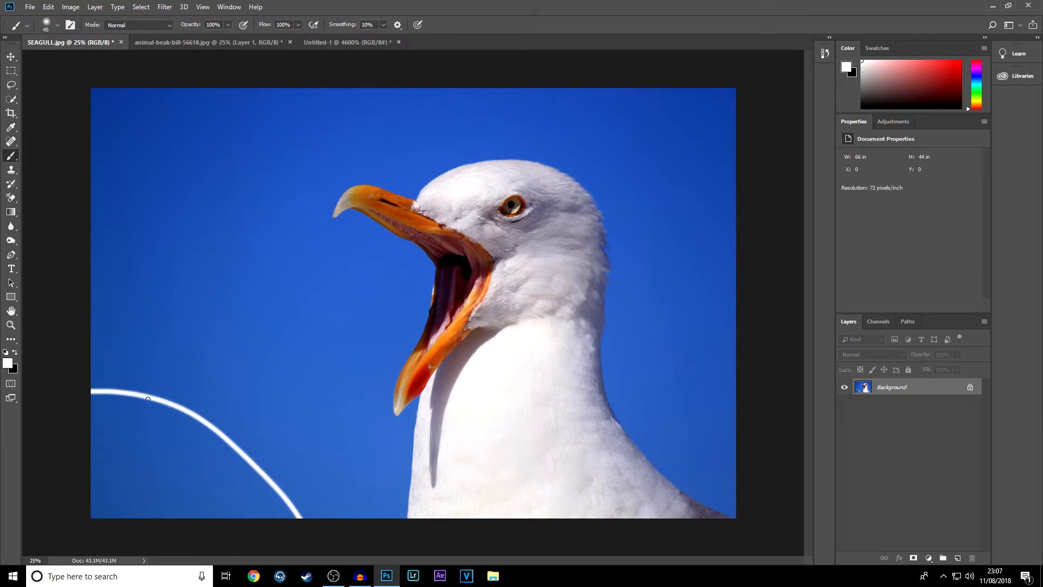
Check the pixel strips in Untitled-1, try a Background Eraser stroke in the sky below the white line with Contiguous limits, and undo it
left_click(11, 197)
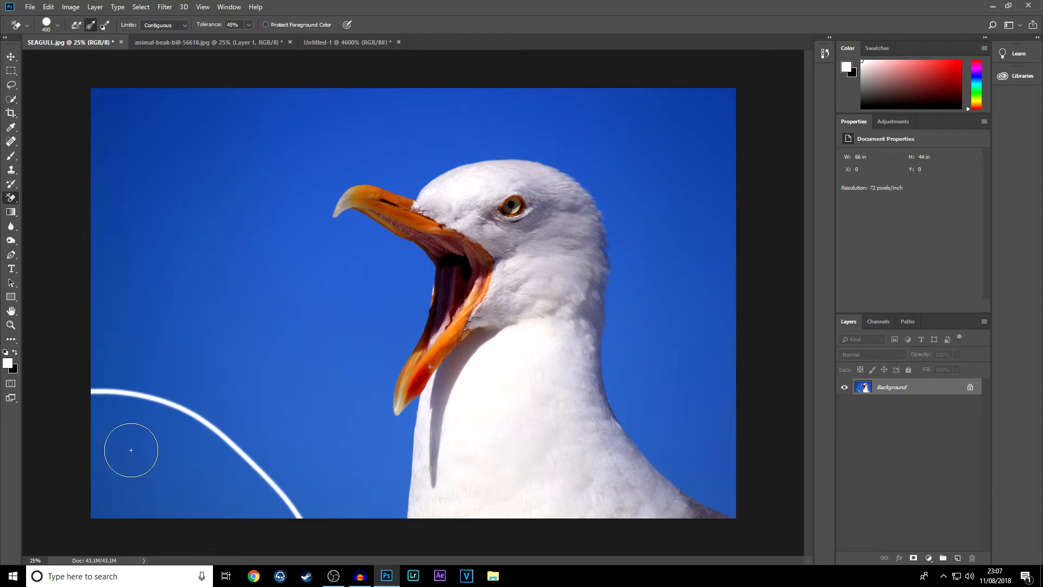
left_click(338, 42)
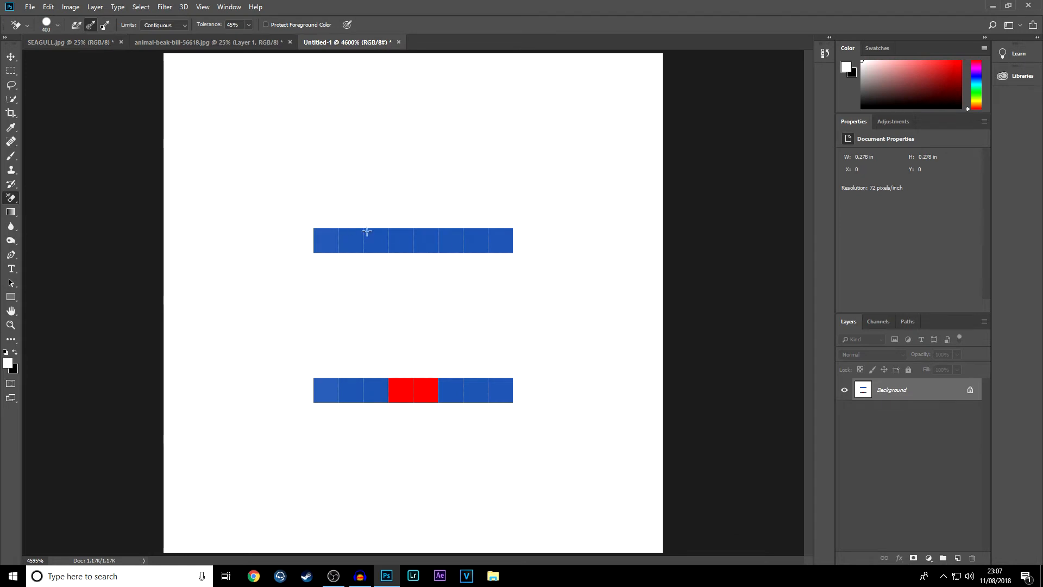
left_click(103, 44)
mouse_move(128, 465)
left_mouse_down()
mouse_move(109, 435)
mouse_move(163, 445)
mouse_move(114, 412)
mouse_move(188, 432)
mouse_move(279, 517)
mouse_move(200, 497)
mouse_move(122, 505)
mouse_move(212, 516)
mouse_move(114, 489)
mouse_move(123, 513)
left_mouse_up()
key("ctrl+z")
Set the eraser limits to Discontiguous, compare with the strips in Untitled-1, and try erasing near the white line before undoing it
left_click(175, 28)
left_click(163, 40)
left_click(374, 42)
left_click(71, 45)
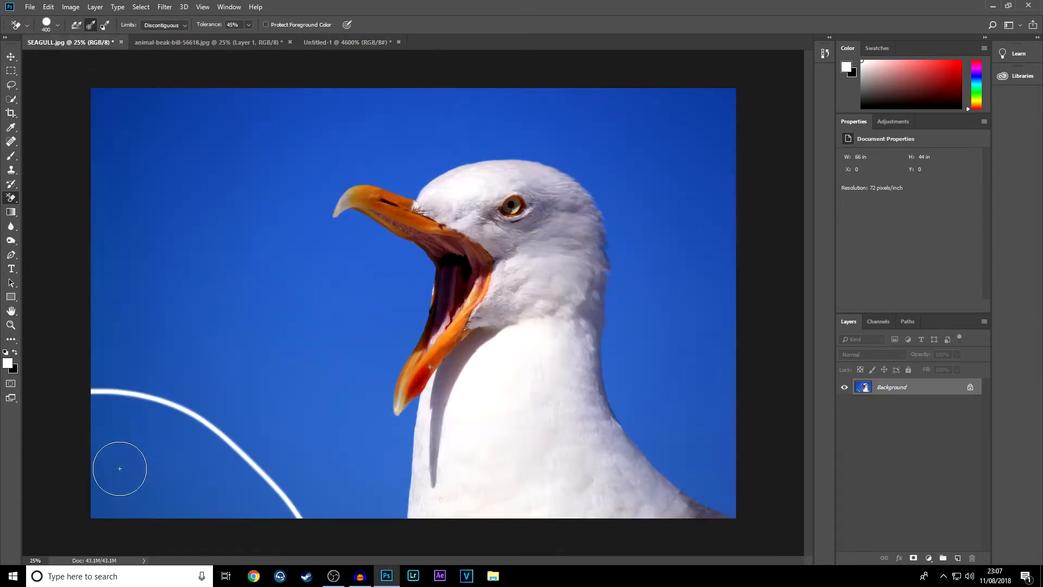
mouse_move(119, 458)
left_mouse_down()
mouse_move(174, 451)
mouse_move(138, 502)
mouse_move(187, 462)
mouse_move(149, 420)
mouse_move(89, 400)
mouse_move(162, 404)
mouse_move(210, 429)
mouse_move(302, 531)
mouse_move(84, 457)
mouse_move(131, 398)
mouse_move(166, 386)
mouse_move(338, 536)
mouse_move(84, 395)
left_mouse_up()
key("ctrl+z")
Try erasing along the inside of the white curve with limits set to Contiguous, and undo the stroke
left_click(163, 25)
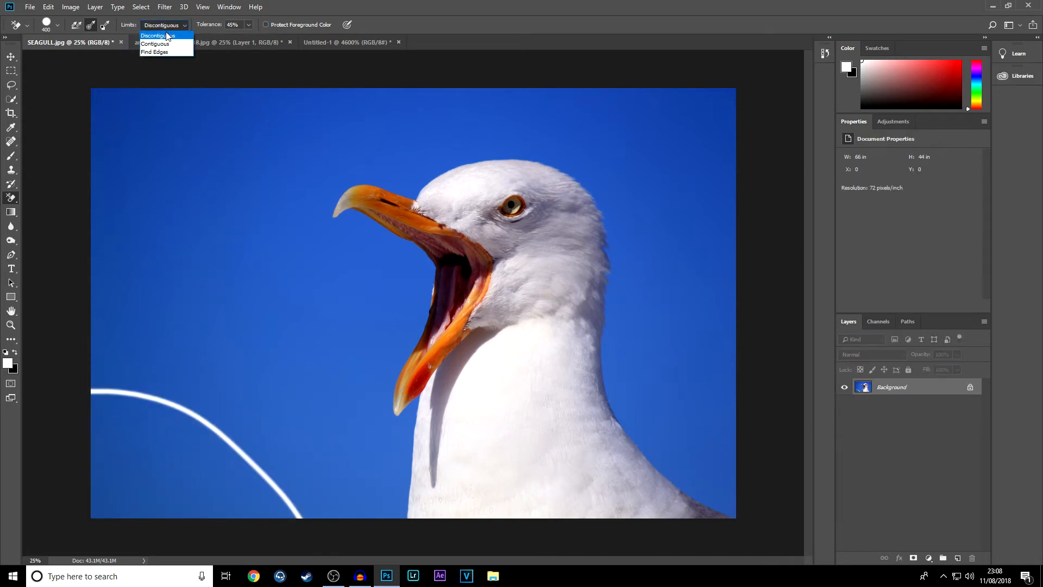
left_click(157, 43)
mouse_move(135, 405)
left_mouse_down()
mouse_move(225, 453)
mouse_move(272, 529)
left_mouse_up()
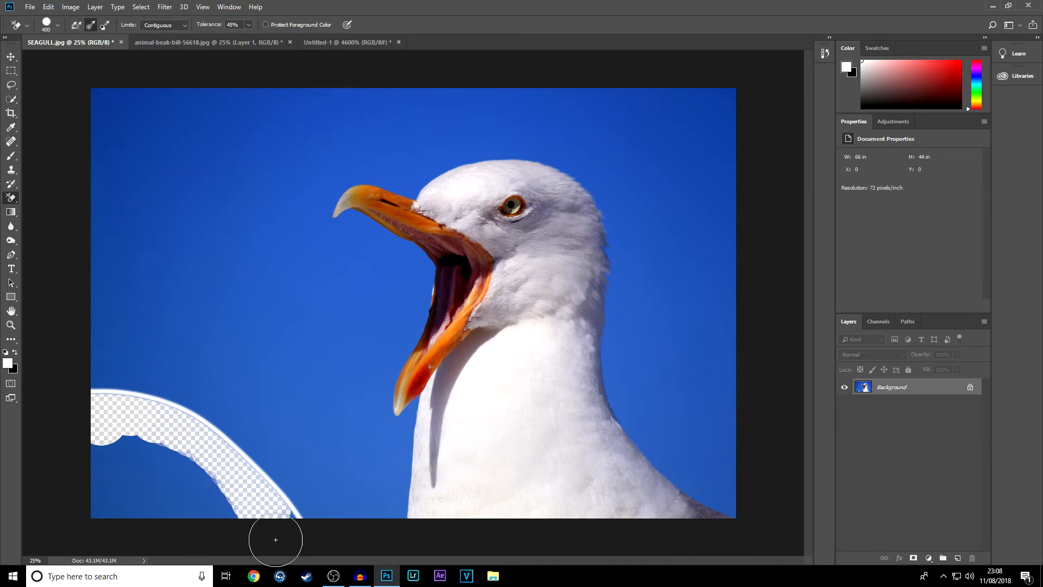
key("ctrl+z")
Set the limits to Discontiguous, try erasing along the white curve, and undo both the erasure and the painted line
left_click(163, 25)
left_click(158, 33)
mouse_move(107, 404)
left_mouse_down()
mouse_move(105, 414)
mouse_move(146, 409)
mouse_move(293, 515)
left_mouse_up()
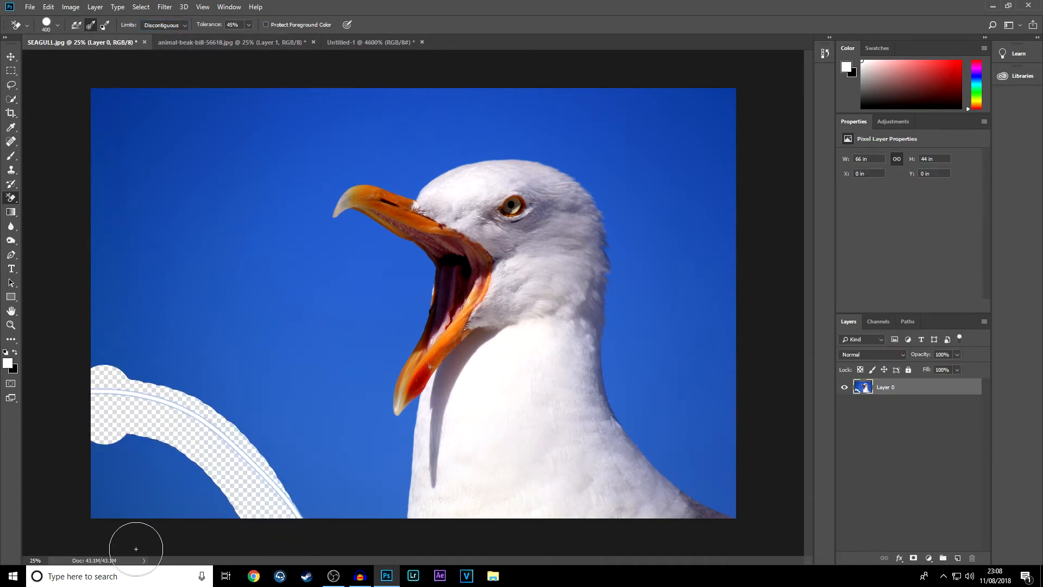
key("ctrl+z")
key("ctrl+alt+z")
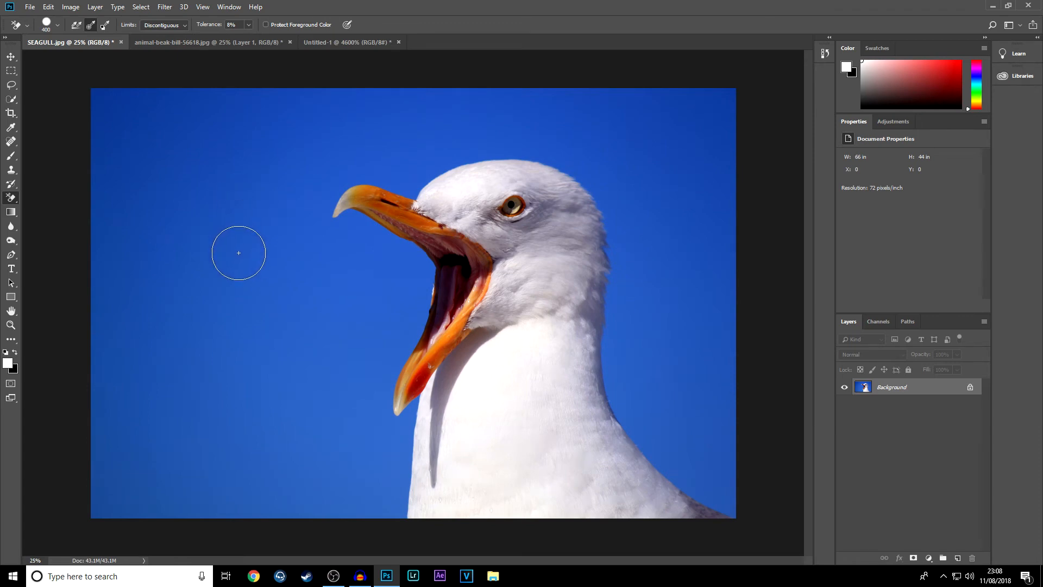
Try erasing the sky left of the seagull at 8% tolerance, and undo the strokes
mouse_move(239, 247)
left_mouse_down()
mouse_move(230, 239)
mouse_move(157, 260)
mouse_move(179, 296)
left_mouse_up()
mouse_move(207, 117)
left_mouse_down()
mouse_move(255, 387)
mouse_move(185, 347)
mouse_move(157, 305)
mouse_move(152, 380)
mouse_move(55, 350)
mouse_move(205, 482)
mouse_move(167, 411)
left_mouse_up()
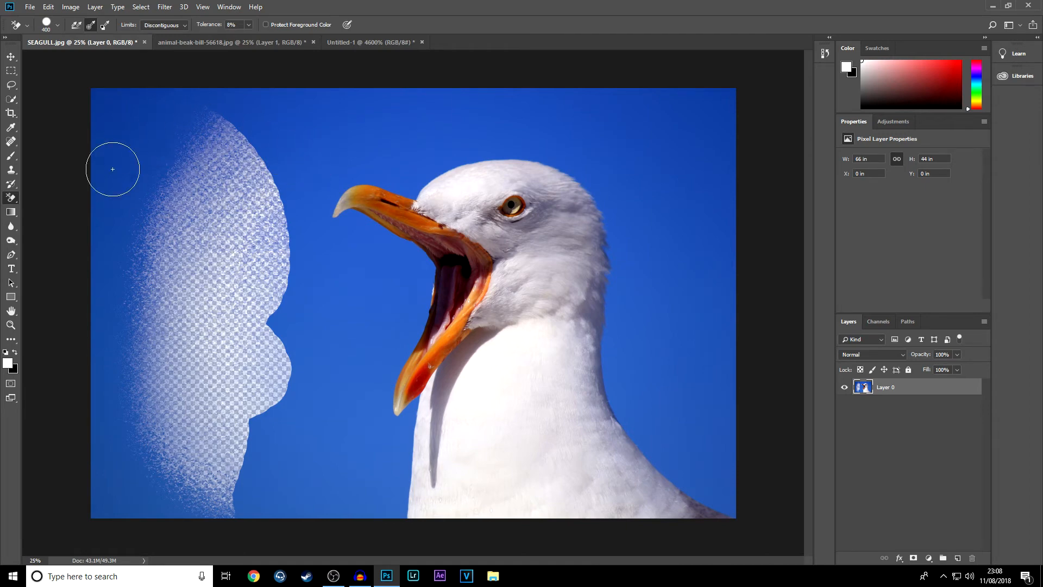
mouse_move(286, 179)
left_mouse_down()
mouse_move(190, 103)
mouse_move(235, 85)
mouse_move(212, 216)
mouse_move(171, 249)
left_mouse_up()
key("ctrl+alt+z")
key("ctrl+alt+z")
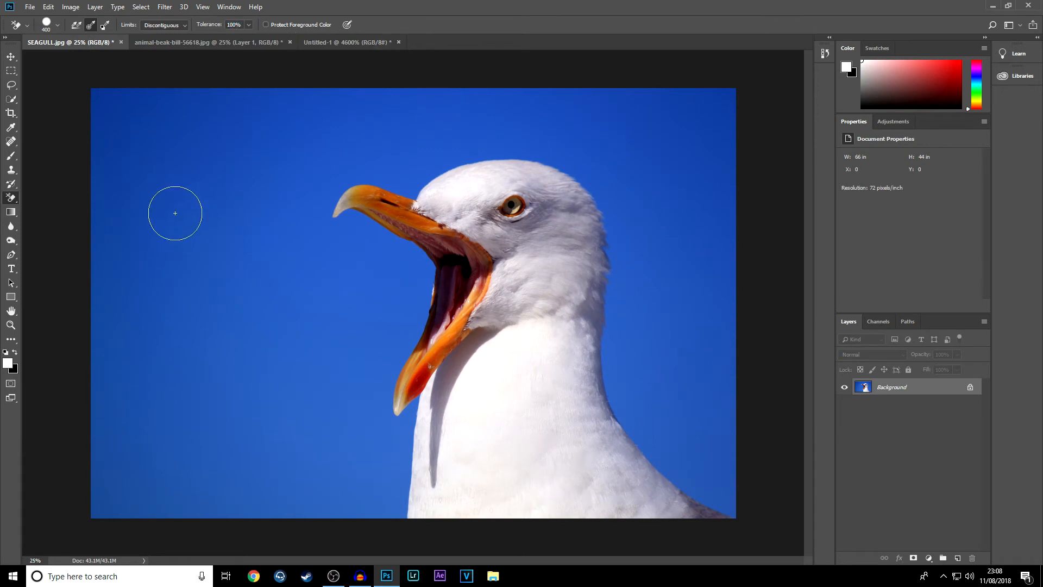
Enlarge the eraser to 700, try erasing across the sky and seagull at 100% tolerance, and revert the image
key("bracketright")
key("bracketright")
key("bracketright")
mouse_move(179, 221)
left_mouse_down()
mouse_move(232, 203)
mouse_move(139, 120)
mouse_move(128, 298)
mouse_move(91, 209)
mouse_move(122, 521)
mouse_move(160, 394)
mouse_move(275, 186)
mouse_move(349, 168)
mouse_move(450, 187)
mouse_move(350, 150)
mouse_move(191, 121)
mouse_move(314, 93)
mouse_move(502, 114)
mouse_move(476, 119)
mouse_move(508, 156)
mouse_move(505, 205)
mouse_move(531, 301)
mouse_move(535, 414)
mouse_move(515, 470)
mouse_move(488, 338)
mouse_move(518, 327)
left_mouse_up()
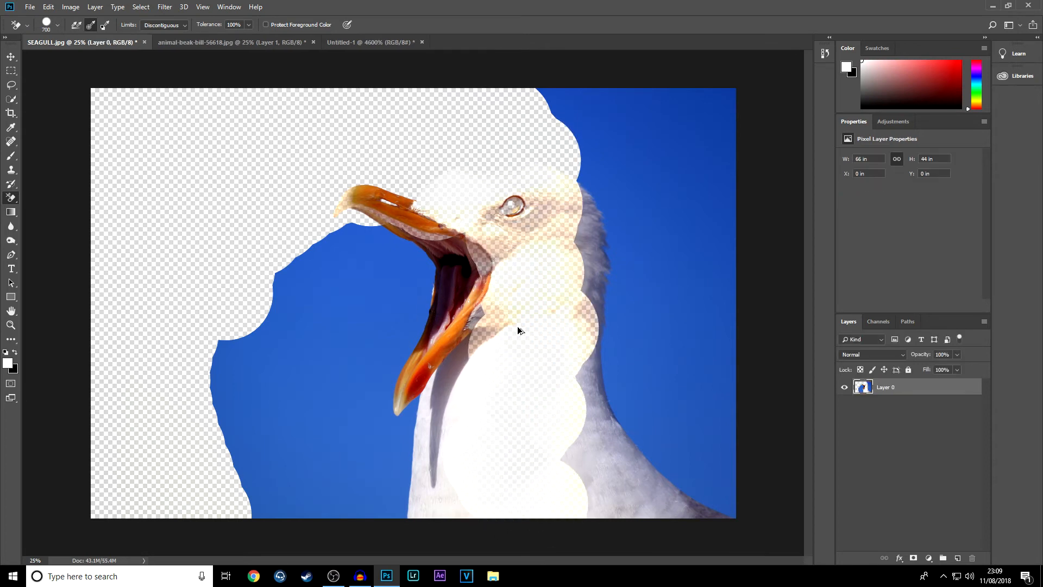
key("F12")
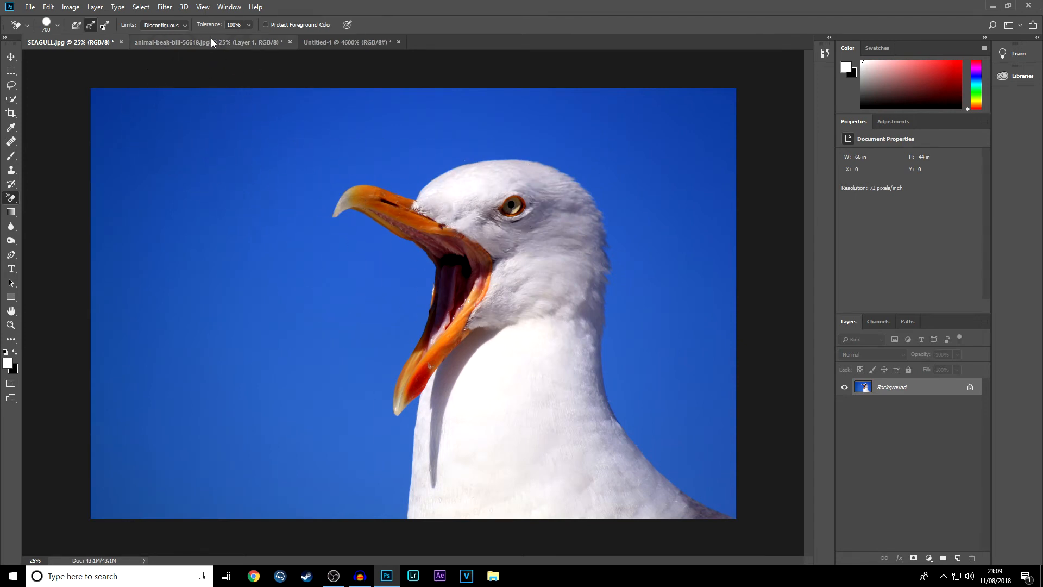
Set the tolerance to 45% and erase all the blue sky around the seagull
left_click_drag(212, 28, 201, 28)
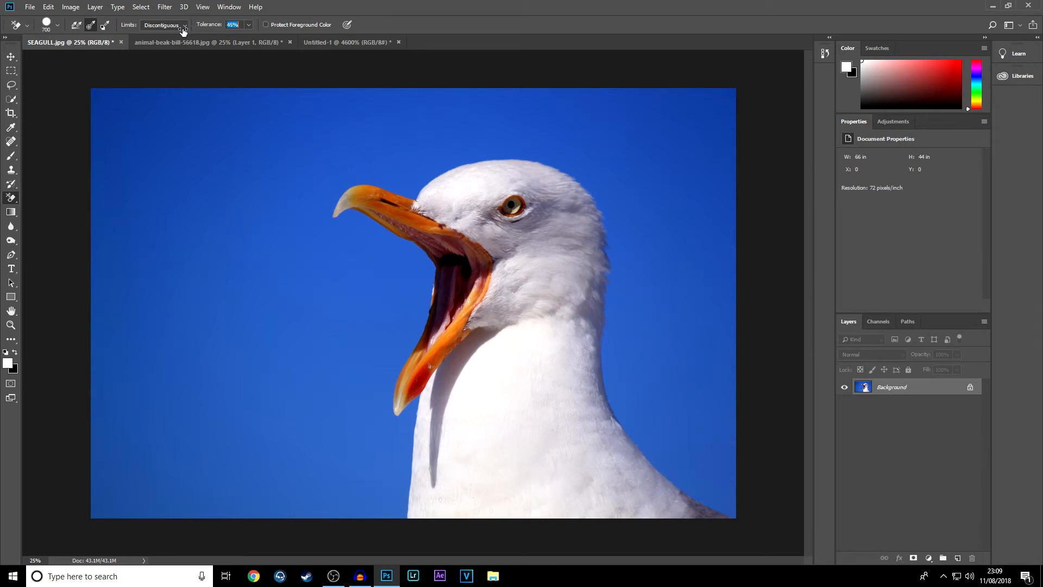
mouse_move(171, 204)
left_mouse_down()
mouse_move(158, 115)
mouse_move(140, 388)
mouse_move(106, 87)
mouse_move(165, 574)
mouse_move(206, 452)
mouse_move(364, 525)
mouse_move(410, 279)
mouse_move(335, 219)
mouse_move(352, 193)
mouse_move(445, 171)
mouse_move(547, 168)
mouse_move(601, 199)
mouse_move(616, 259)
mouse_move(616, 362)
mouse_move(642, 438)
mouse_move(719, 496)
mouse_move(698, 311)
mouse_move(738, 438)
mouse_move(687, 200)
mouse_move(754, 153)
mouse_move(671, 113)
mouse_move(645, 391)
mouse_move(664, 355)
mouse_move(673, 126)
mouse_move(776, 115)
mouse_move(635, 94)
mouse_move(542, 146)
mouse_move(599, 116)
mouse_move(371, 126)
mouse_move(455, 85)
mouse_move(177, 128)
mouse_move(337, 188)
mouse_move(251, 250)
mouse_move(239, 192)
mouse_move(291, 460)
mouse_move(255, 376)
mouse_move(100, 425)
mouse_move(113, 397)
mouse_move(217, 376)
mouse_move(326, 387)
mouse_move(334, 305)
mouse_move(302, 354)
left_mouse_up()
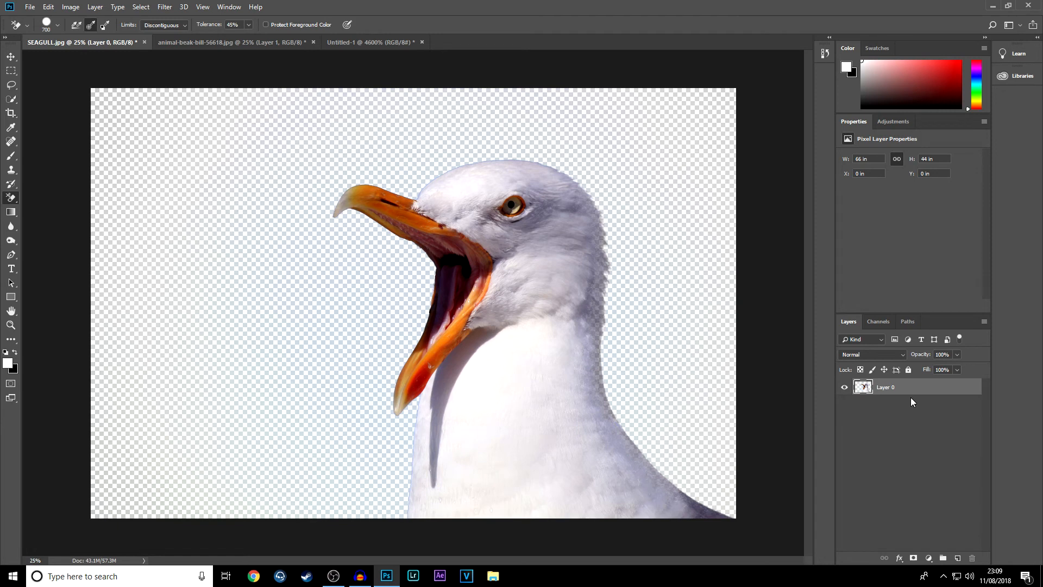
Add a new layer beneath the seagull layer and fill it with the black background colour
left_click(958, 557)
left_click_drag(914, 386, 909, 410)
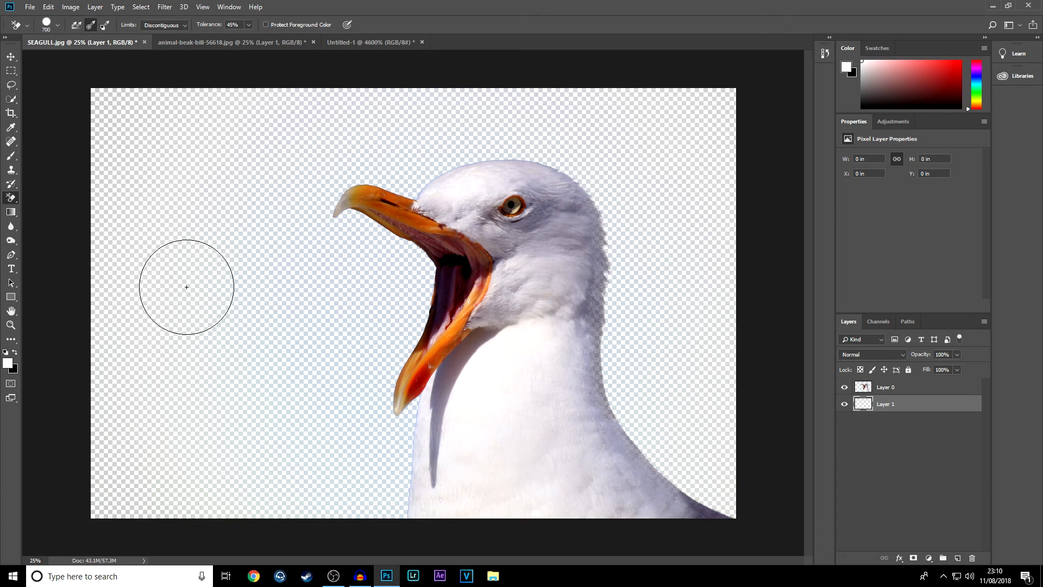
key("ctrl+BackSpace")
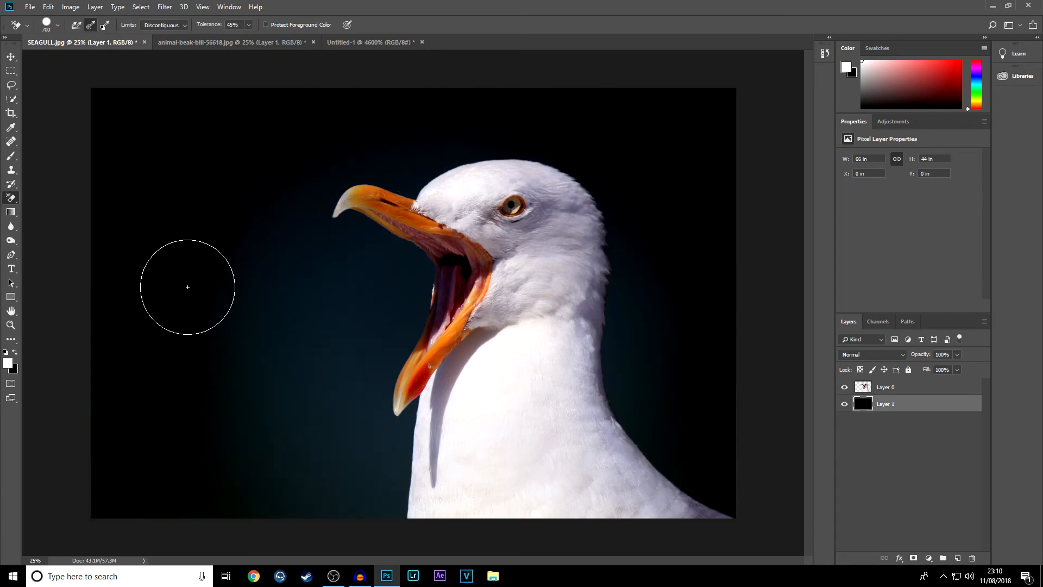
Set the background colour to red, ff0000
left_click(13, 368)
type("ff0000")
left_click(622, 125)
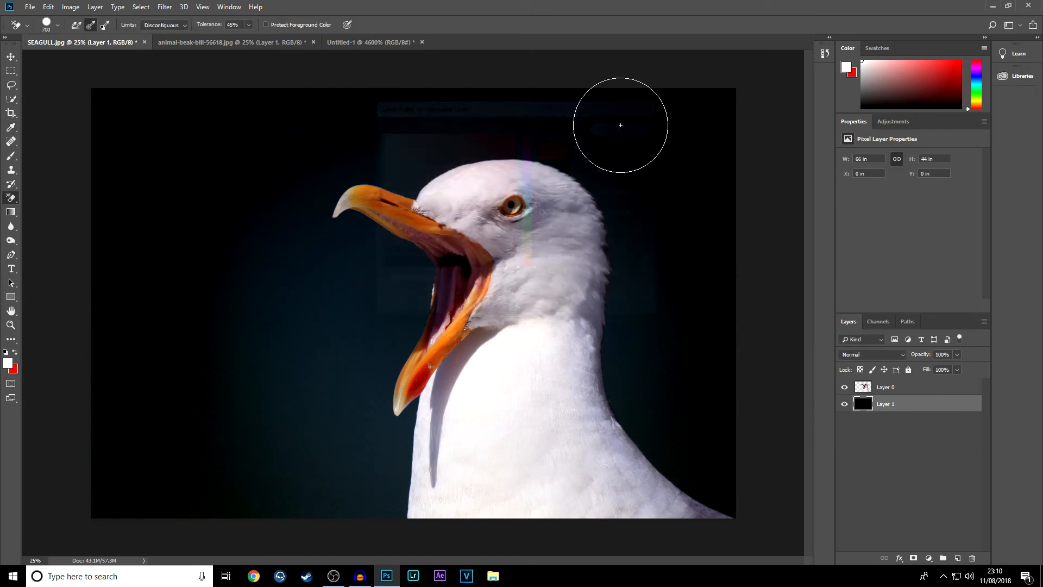
Fill the layer beneath the seagull with red, then reset the background colour to black and refill the layer with it
key("ctrl+BackSpace")
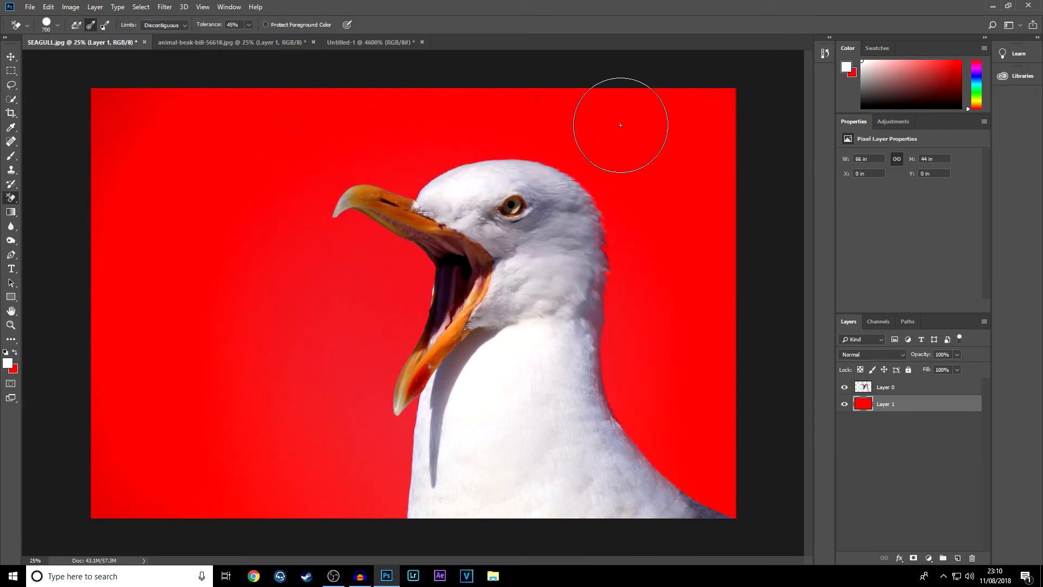
left_click(15, 353)
key("ctrl+BackSpace")
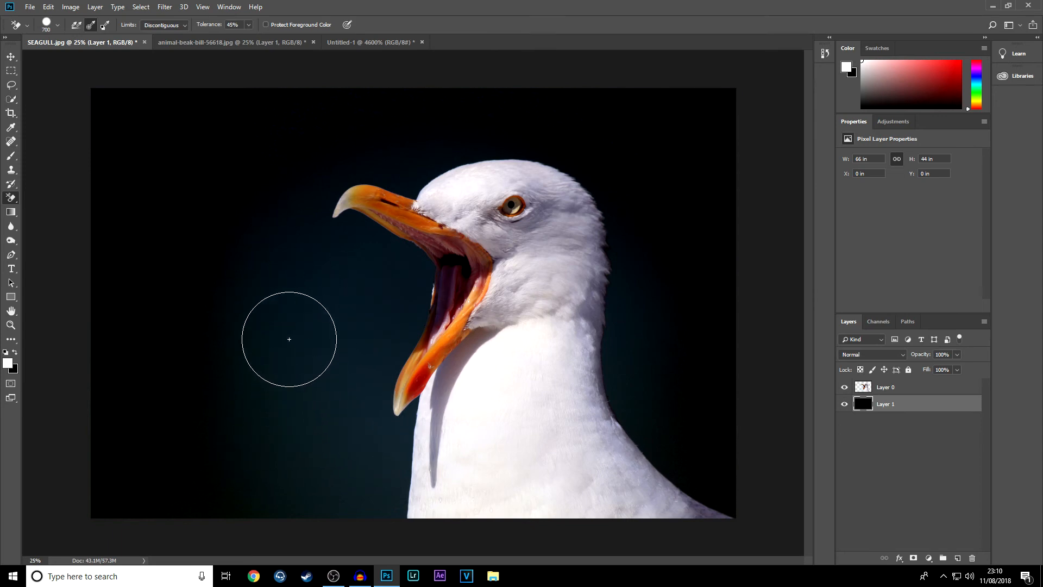
Erase the remaining traces of sky around the seagull on Layer 0 with the Background Eraser
left_click(896, 391)
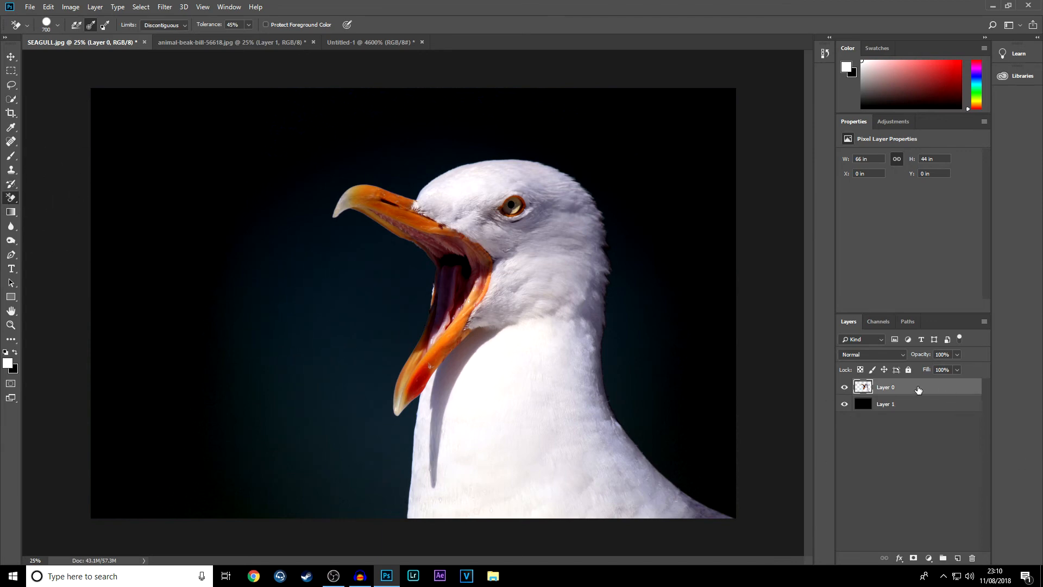
mouse_move(324, 310)
left_mouse_down()
mouse_move(247, 235)
mouse_move(232, 439)
mouse_move(143, 402)
mouse_move(209, 554)
mouse_move(269, 360)
mouse_move(384, 454)
mouse_move(376, 492)
mouse_move(384, 323)
mouse_move(414, 310)
mouse_move(410, 261)
mouse_move(291, 189)
mouse_move(361, 159)
mouse_move(413, 163)
mouse_move(470, 129)
mouse_move(601, 126)
mouse_move(656, 189)
mouse_move(637, 266)
mouse_move(645, 403)
mouse_move(717, 484)
left_mouse_up()
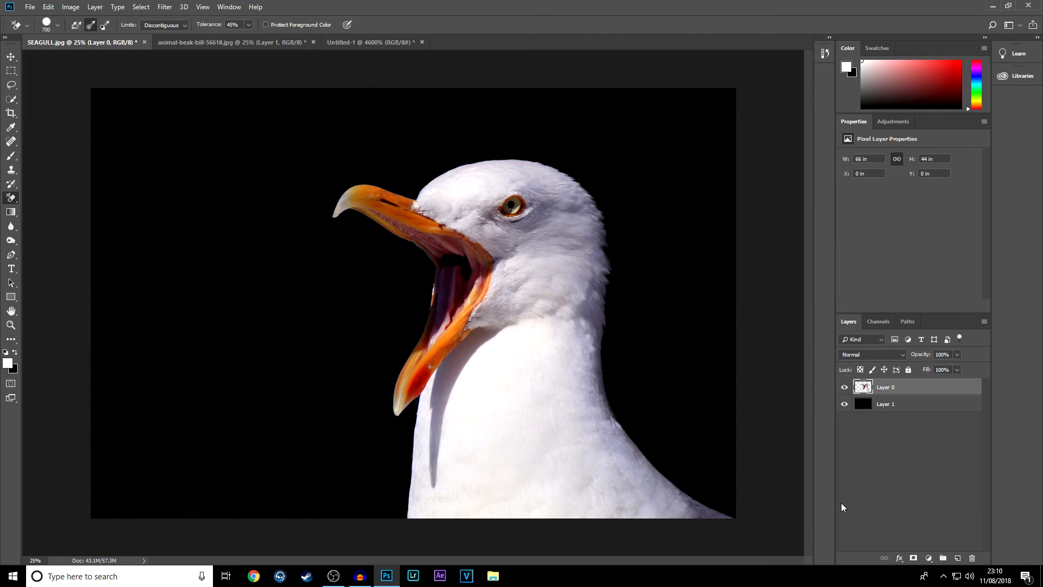
Load the seagull layer's outline as a selection, invert it to cover the background, and deselect
left_click(863, 386, "ctrl")
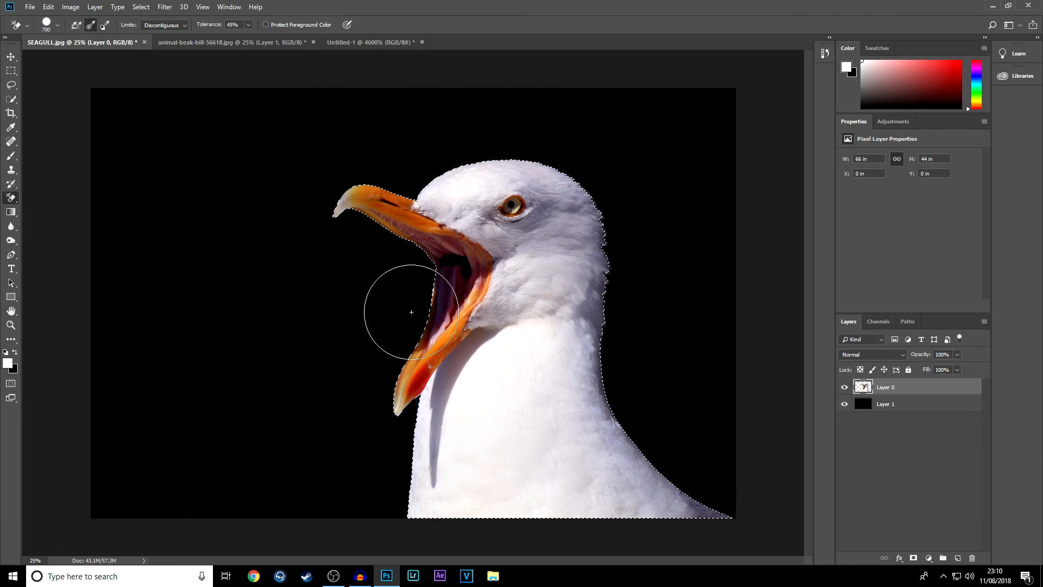
left_click(11, 71)
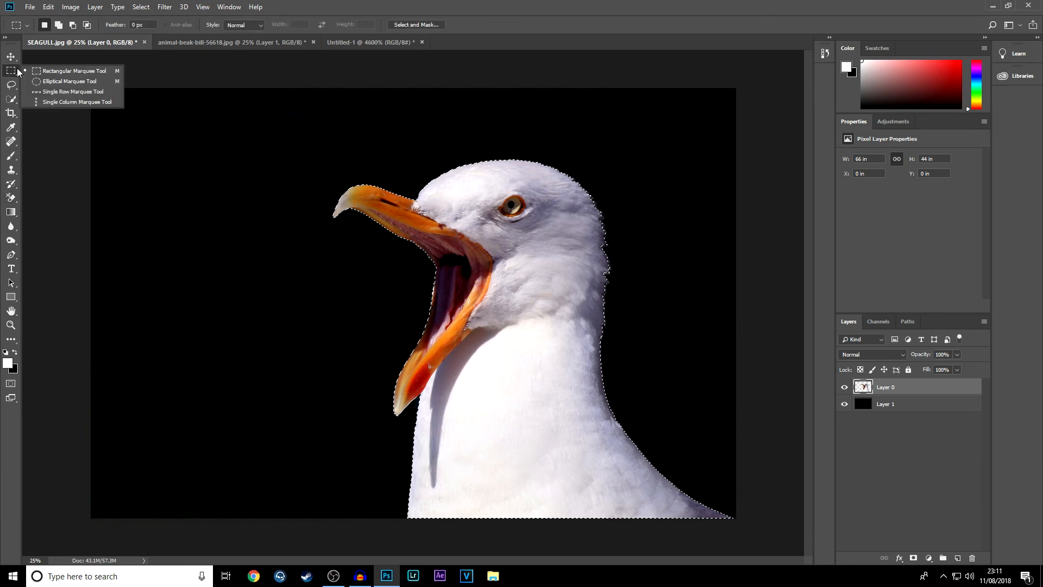
left_click(73, 71)
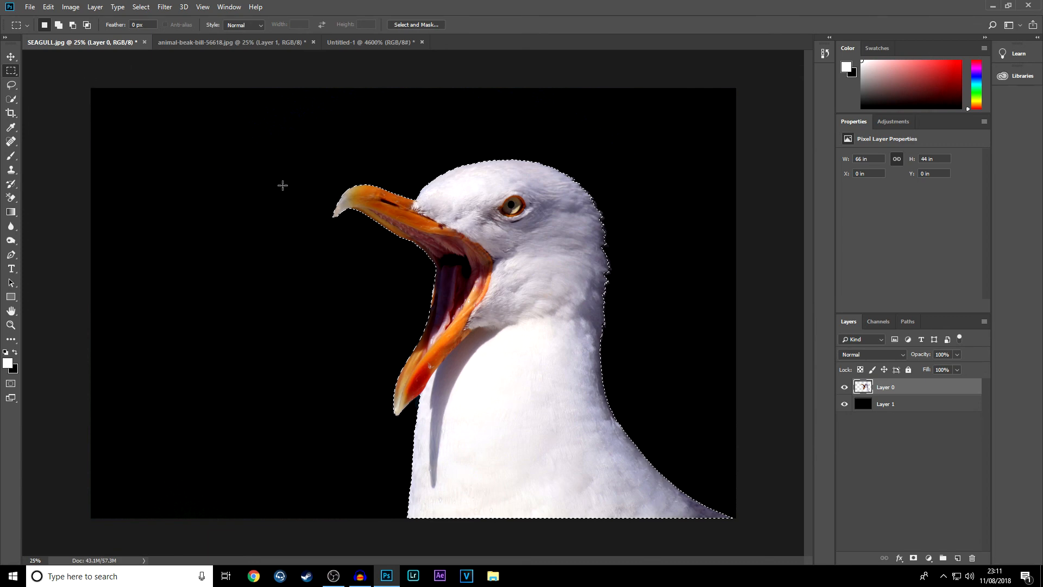
right_click(505, 212)
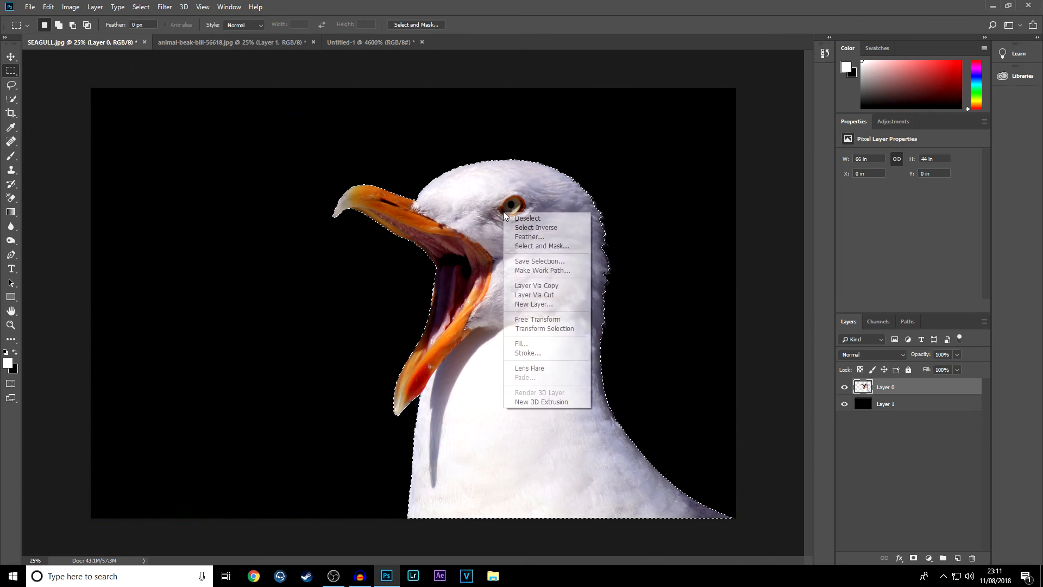
left_click(526, 227)
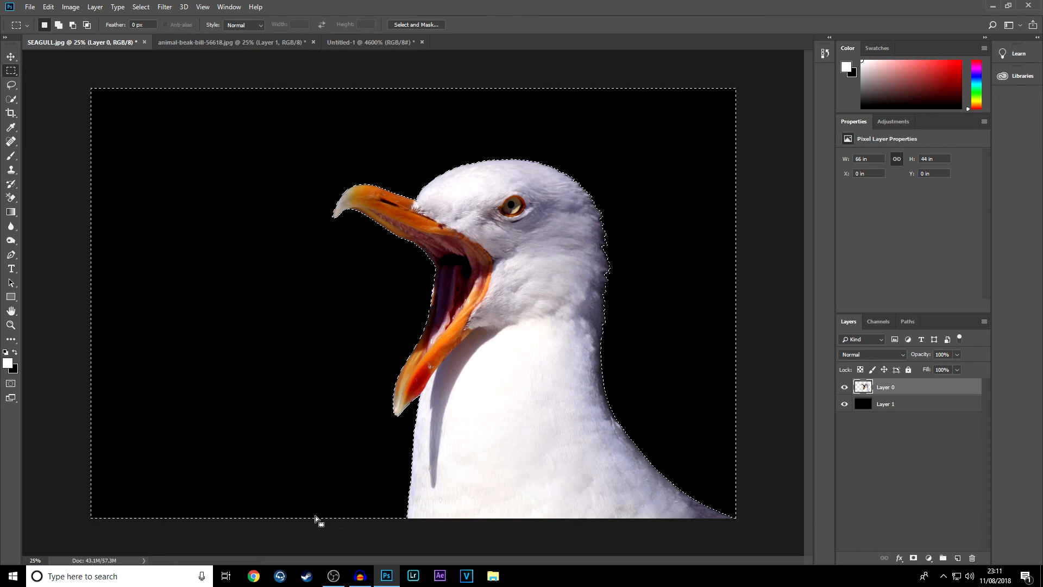
key("ctrl+d")
Set the background colour to blue and fill Layer 1 beneath the seagull with it
left_click(13, 370)
left_click(530, 175)
left_click(513, 133)
left_click(625, 126)
key("m")
left_click(884, 403)
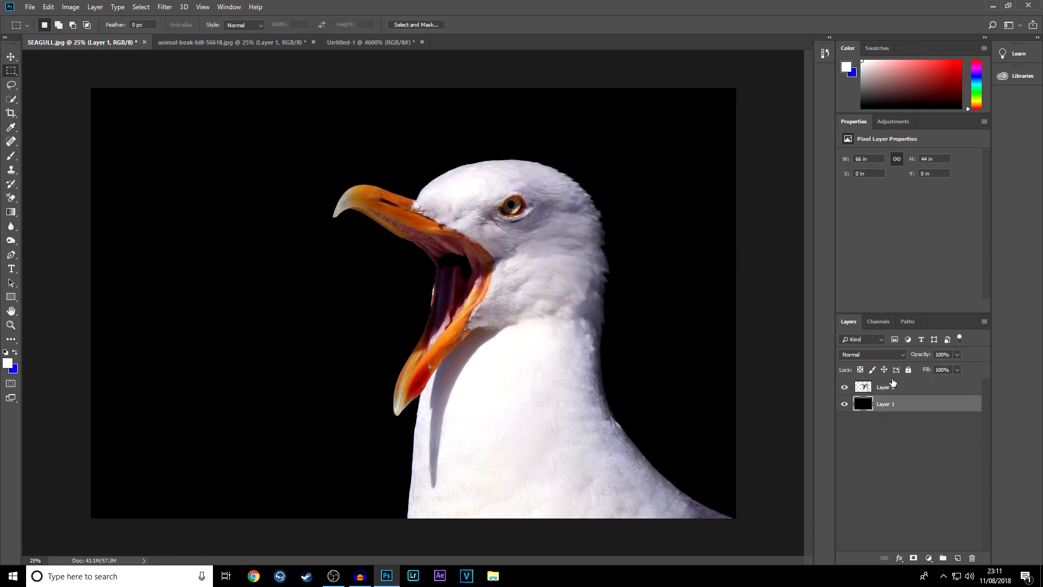
key("ctrl+BackSpace")
Switch to the animal-beak-bill-56618.jpg document to view the seagull composited on a galaxy background
left_click(229, 42)
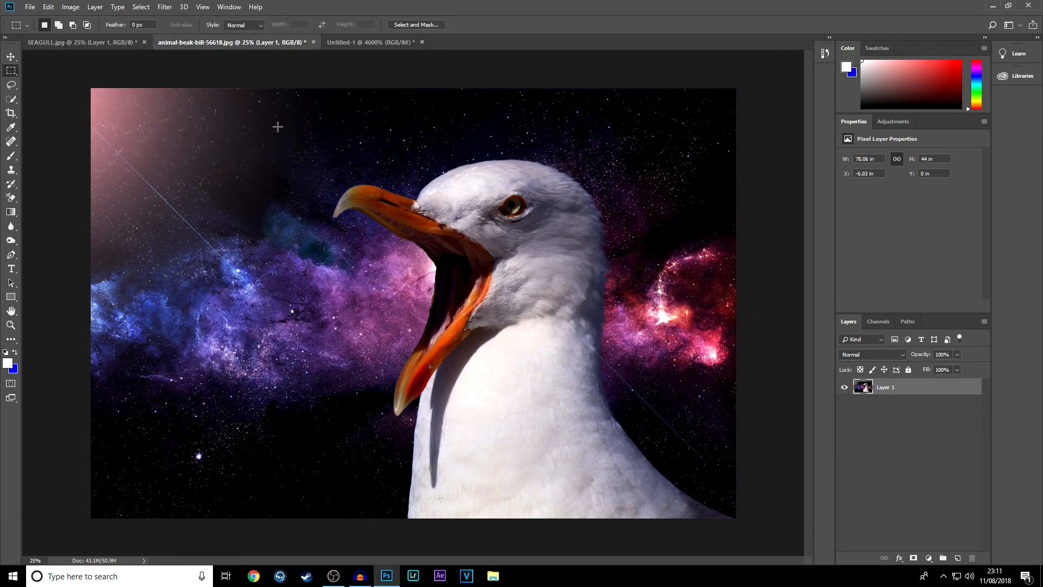